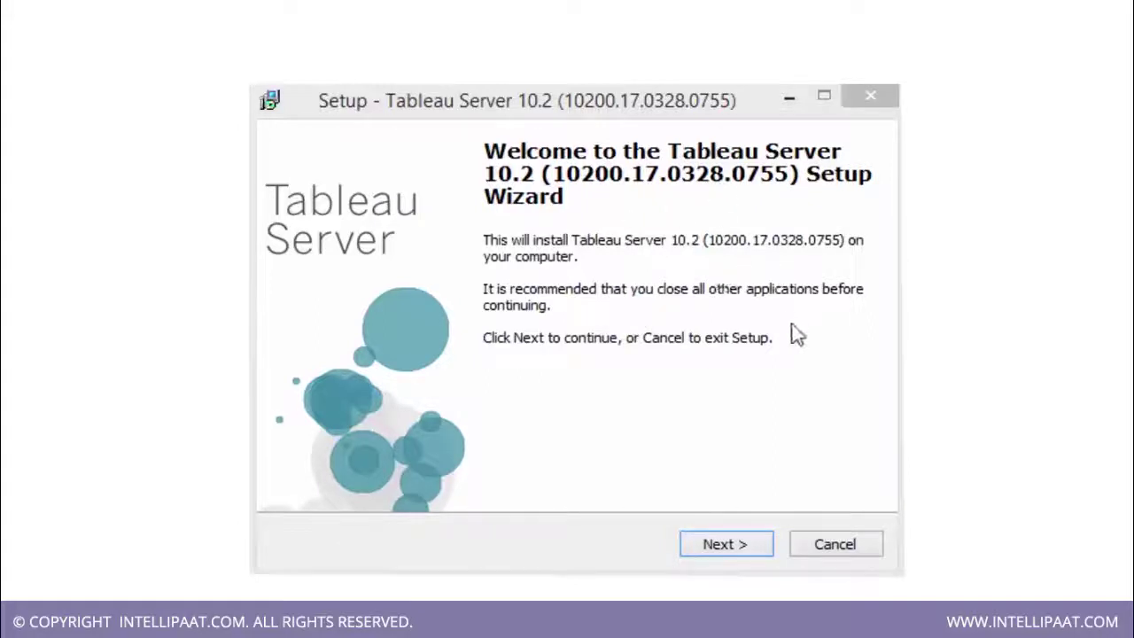
Advance the Tableau Server 10.2 setup with the default destination folder and open the minimum hardware requirements page from system verification
left_click(713, 546)
left_click(721, 544)
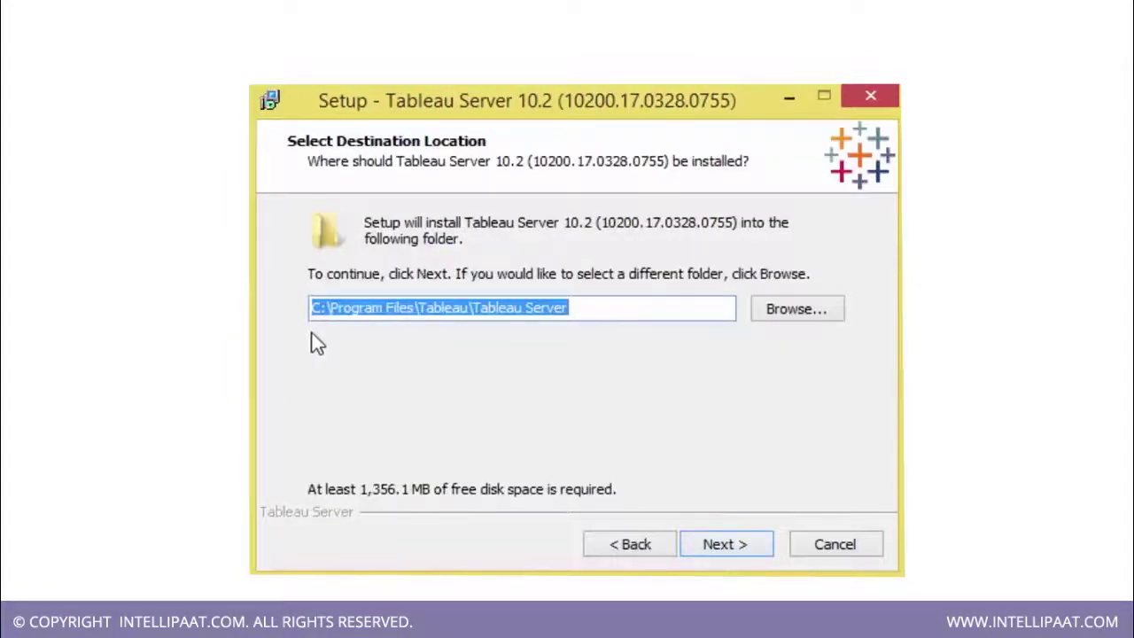
left_click(723, 549)
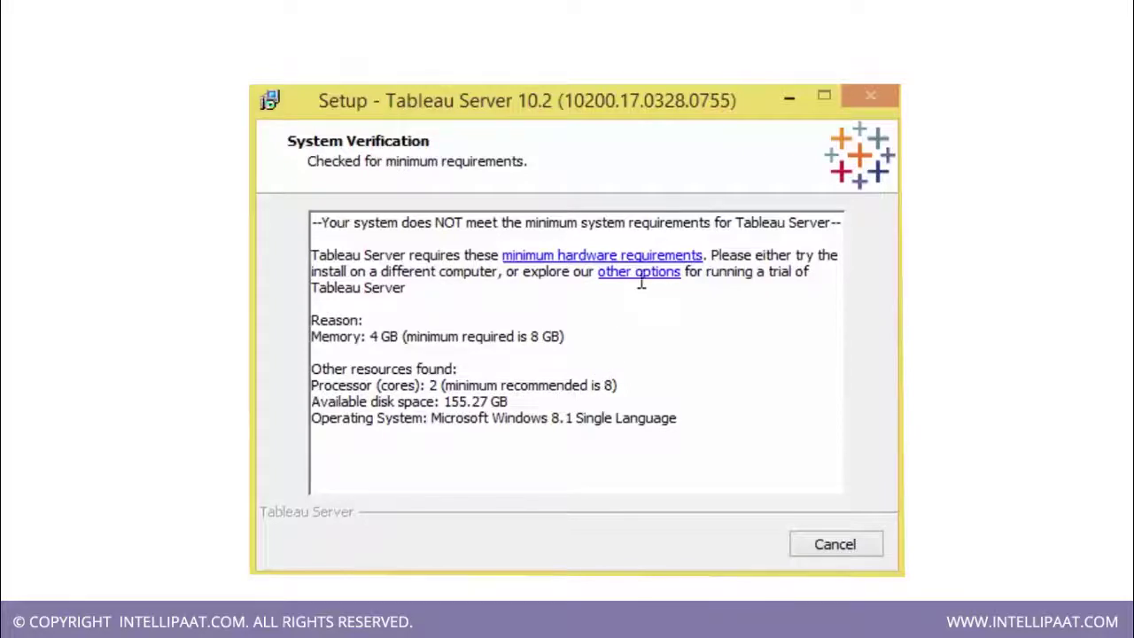
left_click(639, 256)
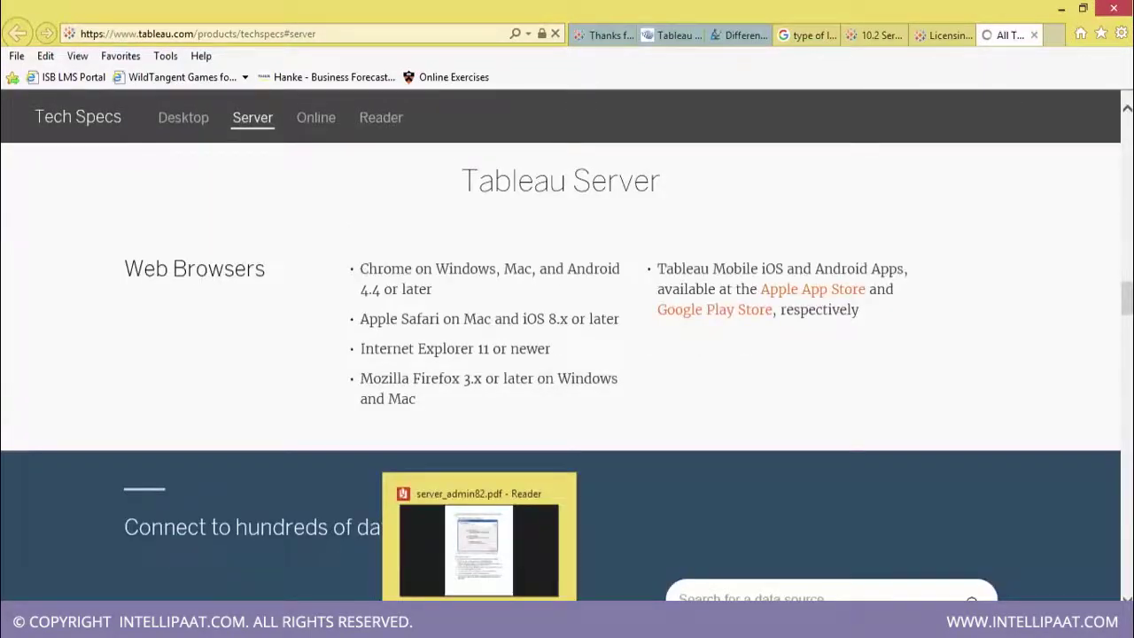
Switch to server_admin82.pdf in Reader and review its pages on activating Tableau and running the server setup
left_click(479, 625)
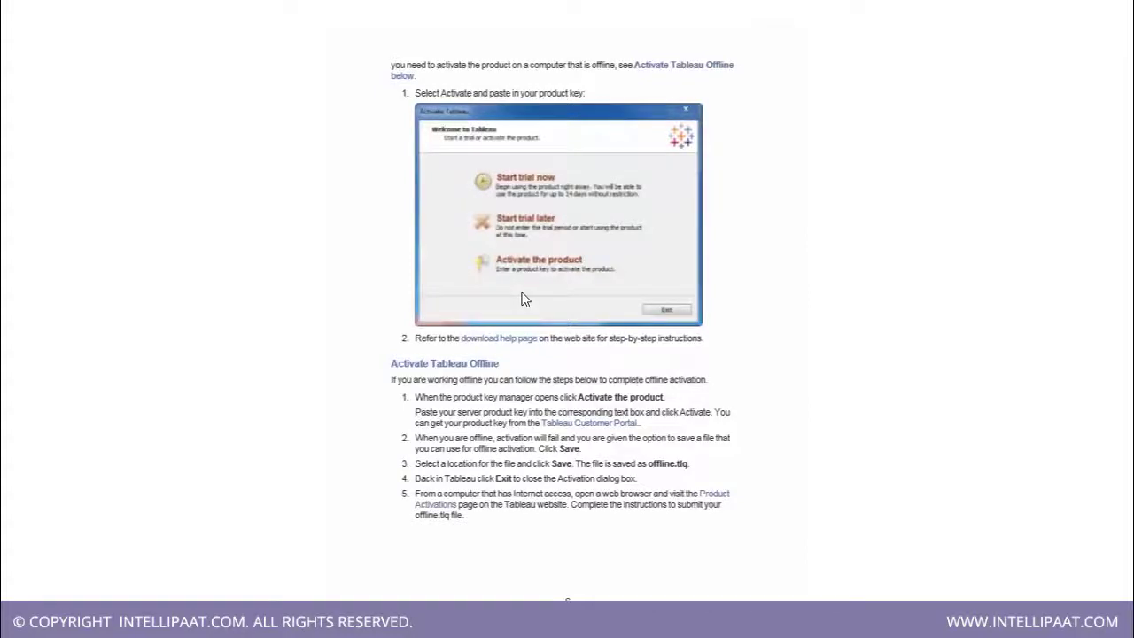
scroll(523, 299, "up", 1)
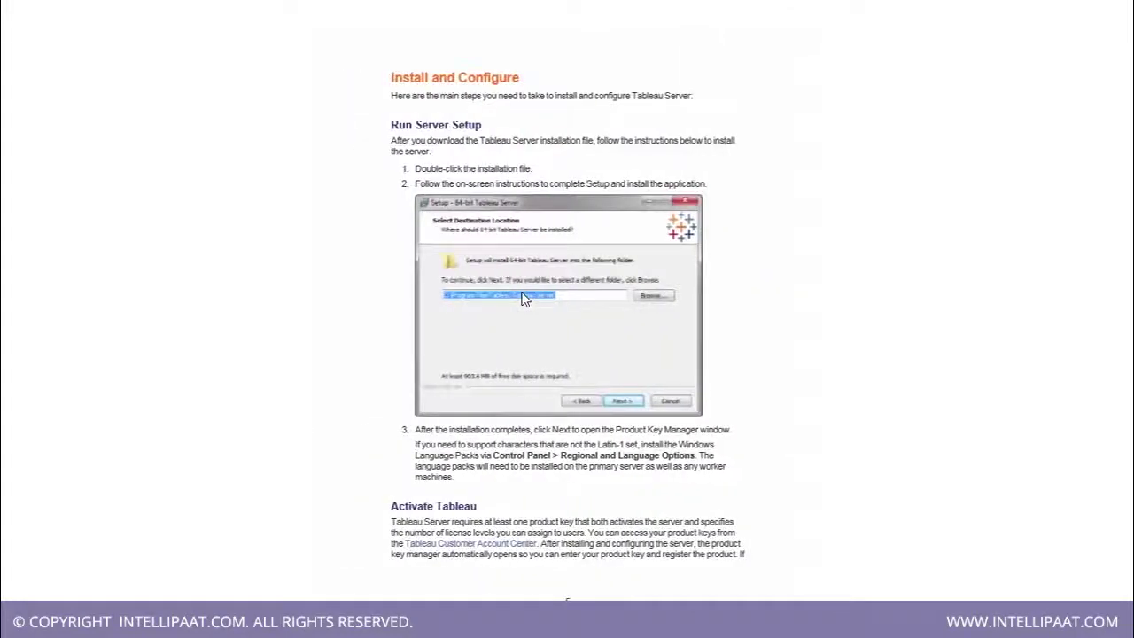
scroll(523, 300, "up", 2)
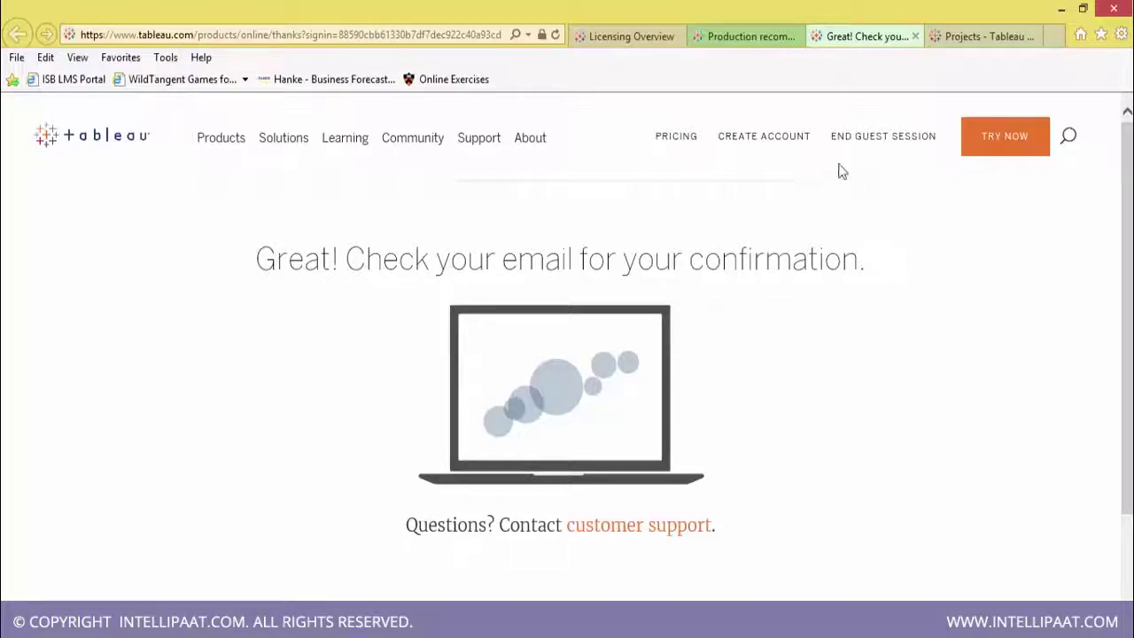
Read the web page on unmet production recommendations and its Tableau Online alternative, and view the trial's email confirmation page
left_click(758, 37)
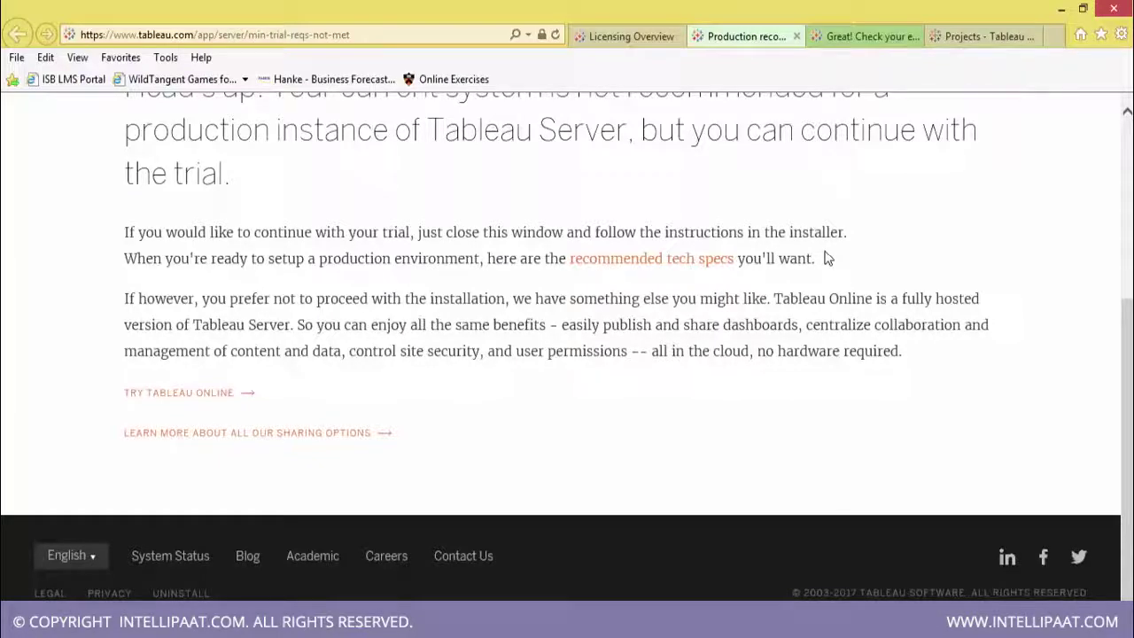
left_click(1131, 177)
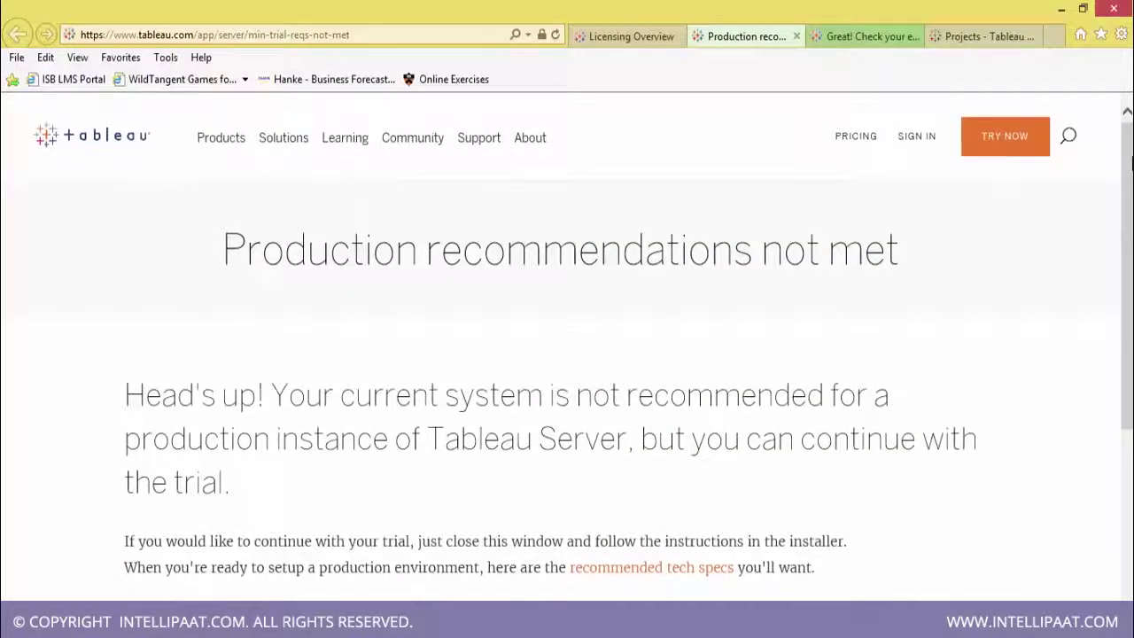
left_click_drag(1131, 164, 1130, 308)
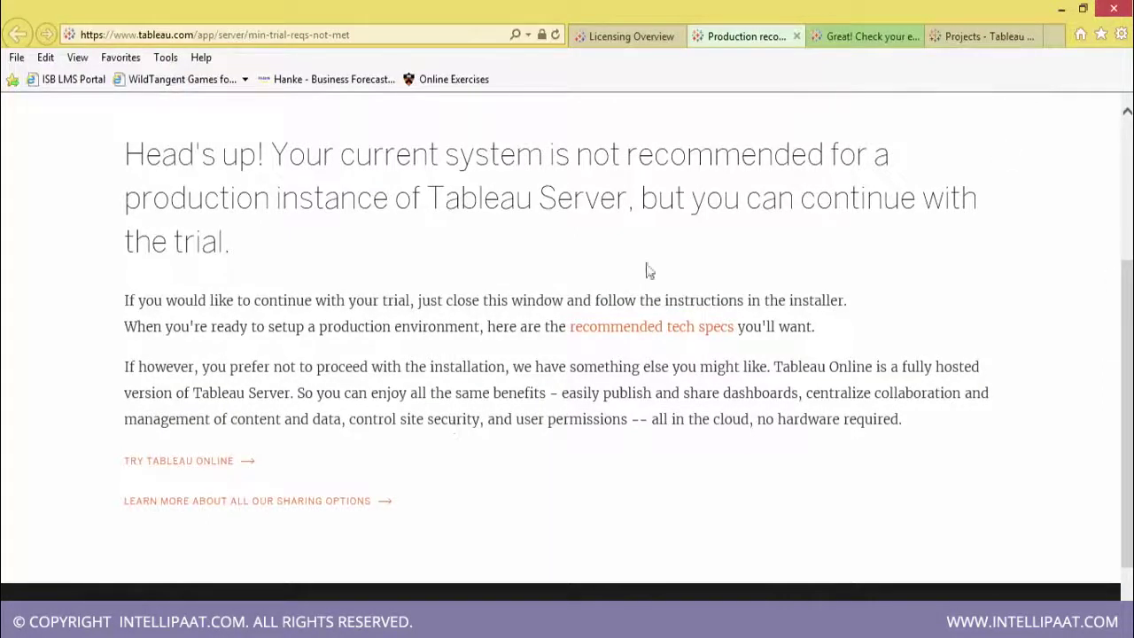
left_click(868, 36)
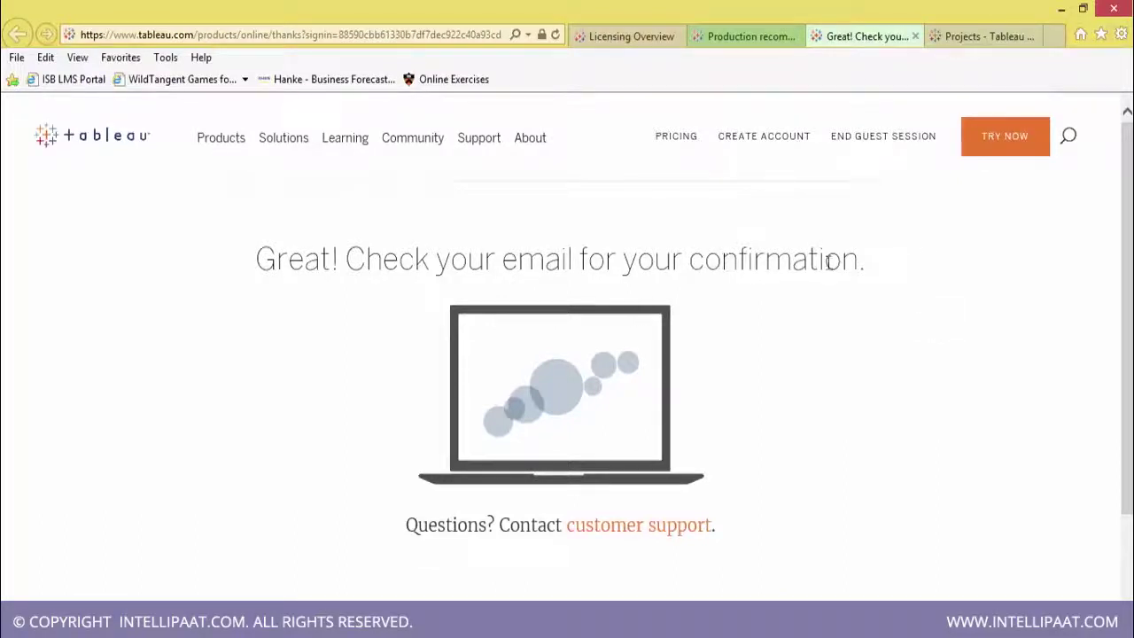
View the Tableau Online site's content projects, users and groups
left_click(1003, 39)
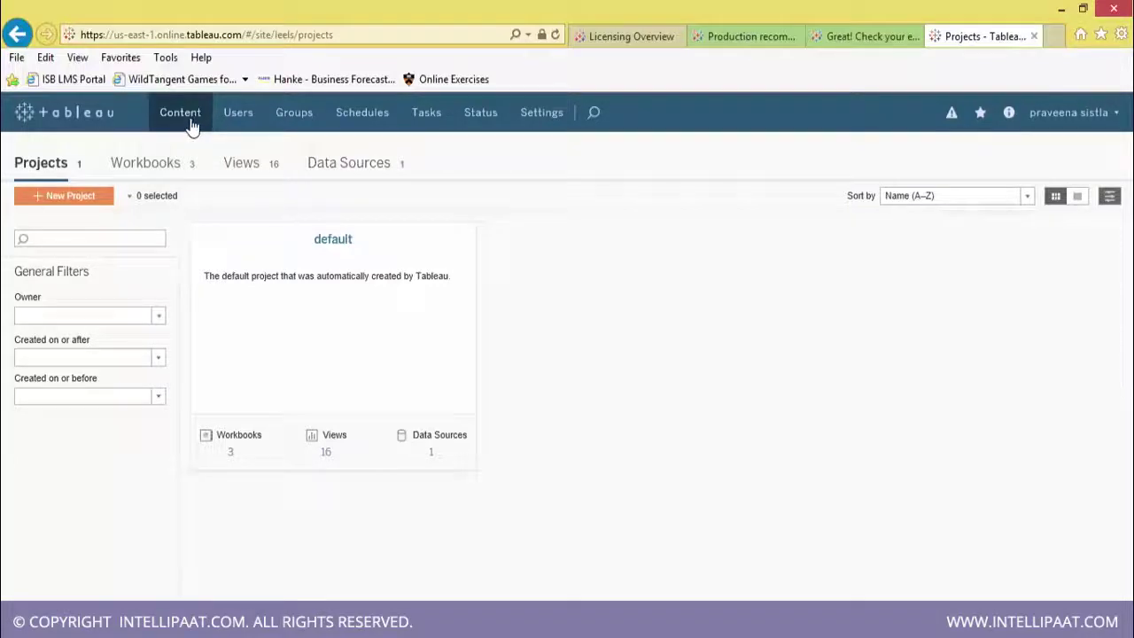
left_click(238, 115)
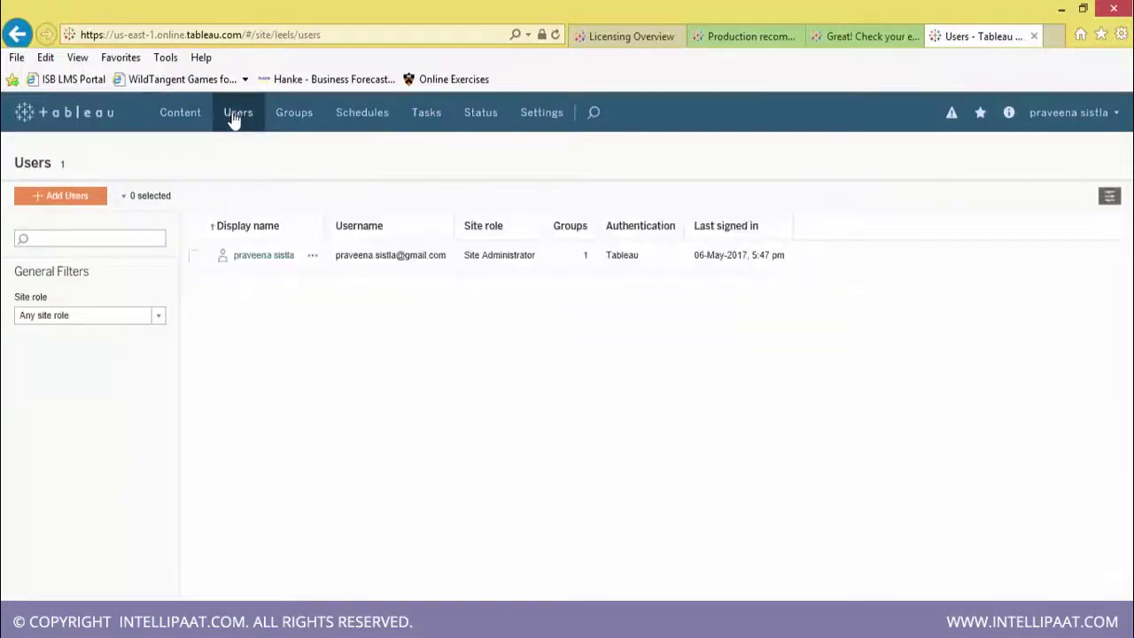
left_click(187, 117)
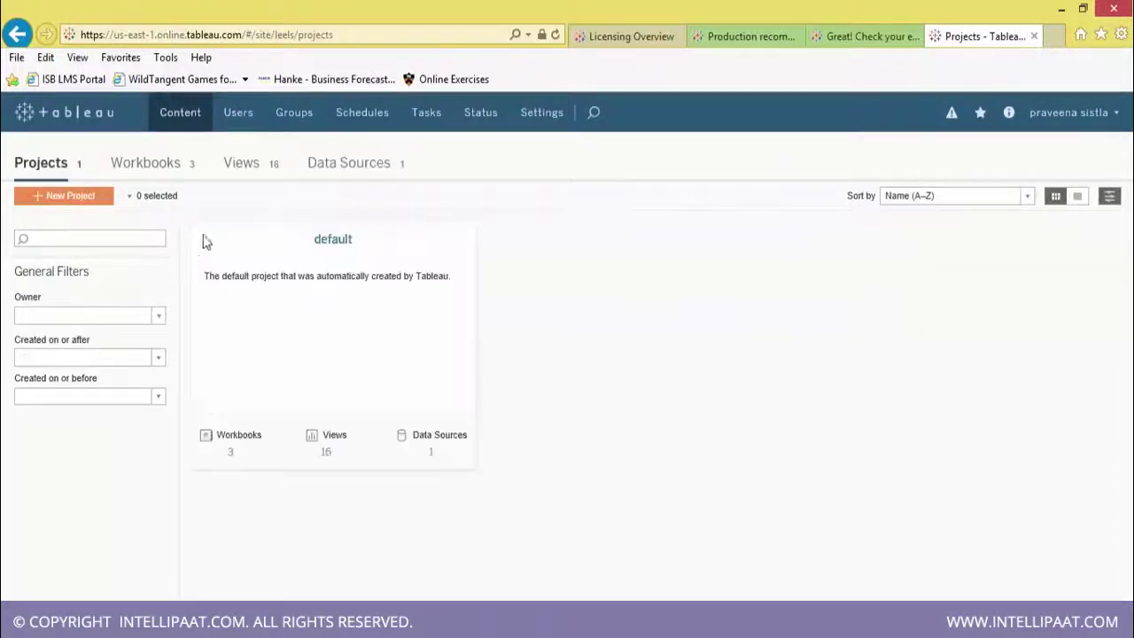
left_click(241, 121)
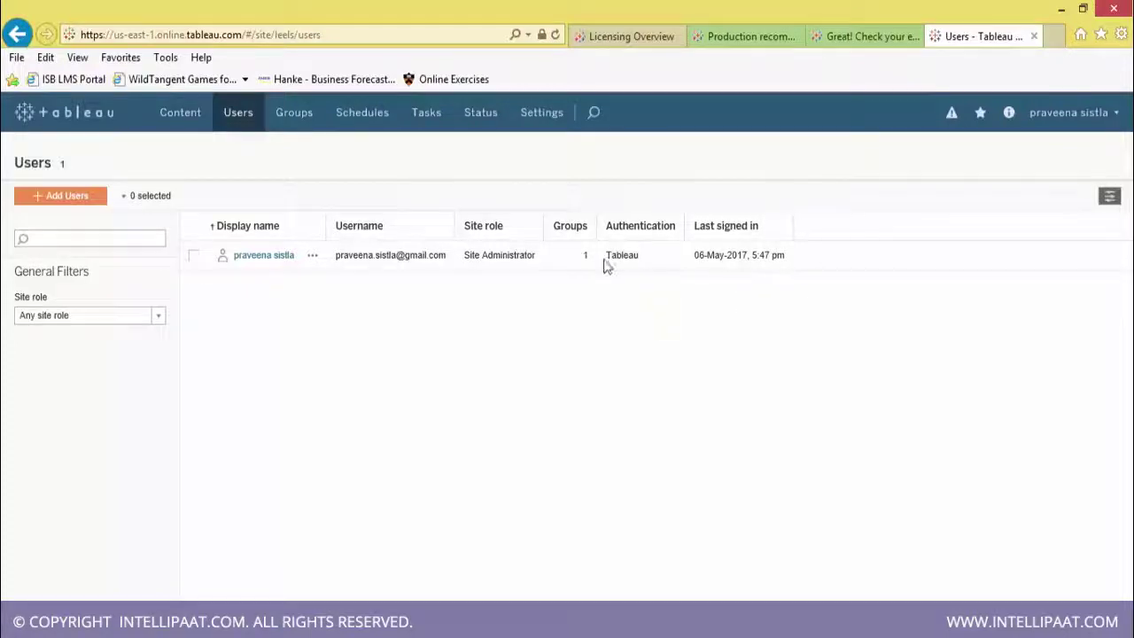
left_click(283, 113)
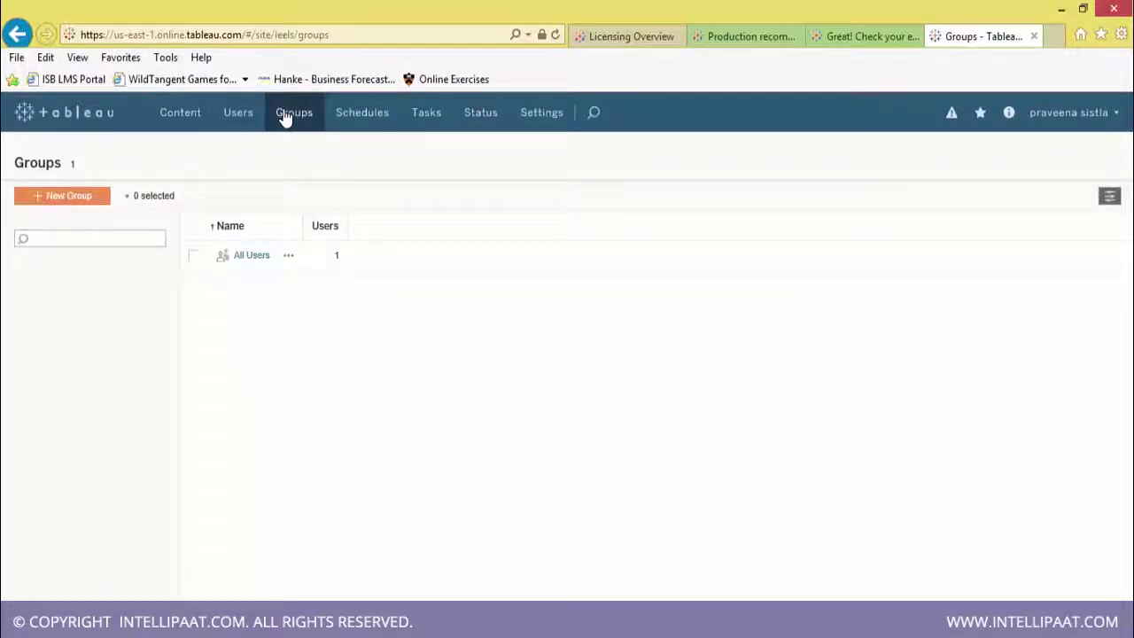
Look through the site's full list of refresh and subscription schedules
left_click(362, 116)
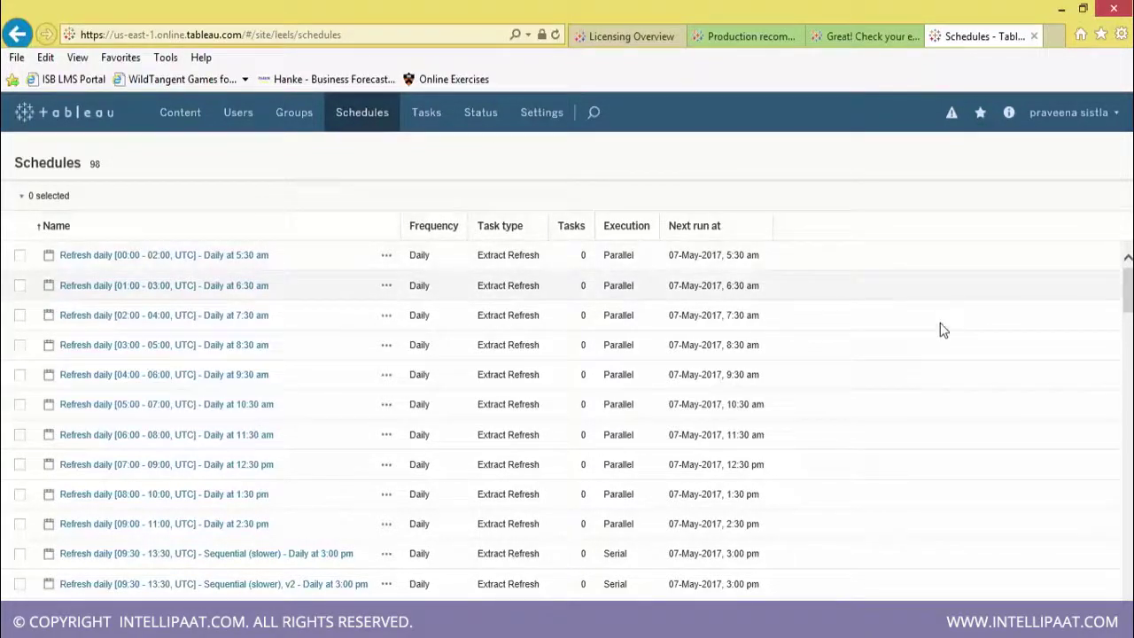
left_click_drag(1128, 284, 1128, 558)
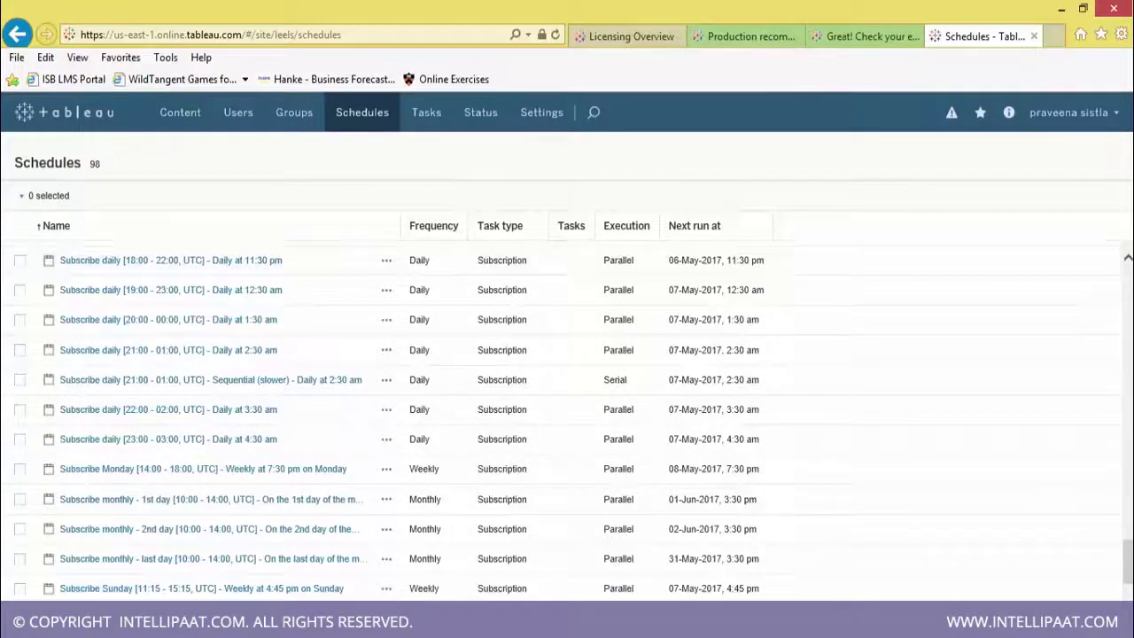
scroll(1129, 583, "down", 3)
left_click_drag(1129, 583, 1127, 274)
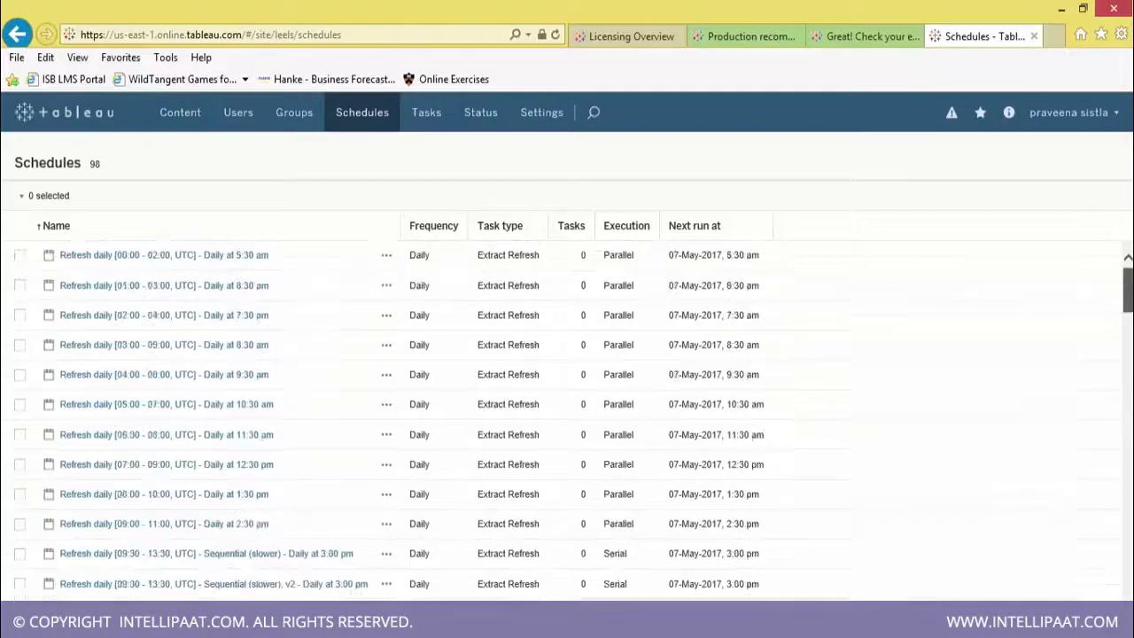
View the site's extract refresh tasks, its status dashboards and its settings
left_click(417, 115)
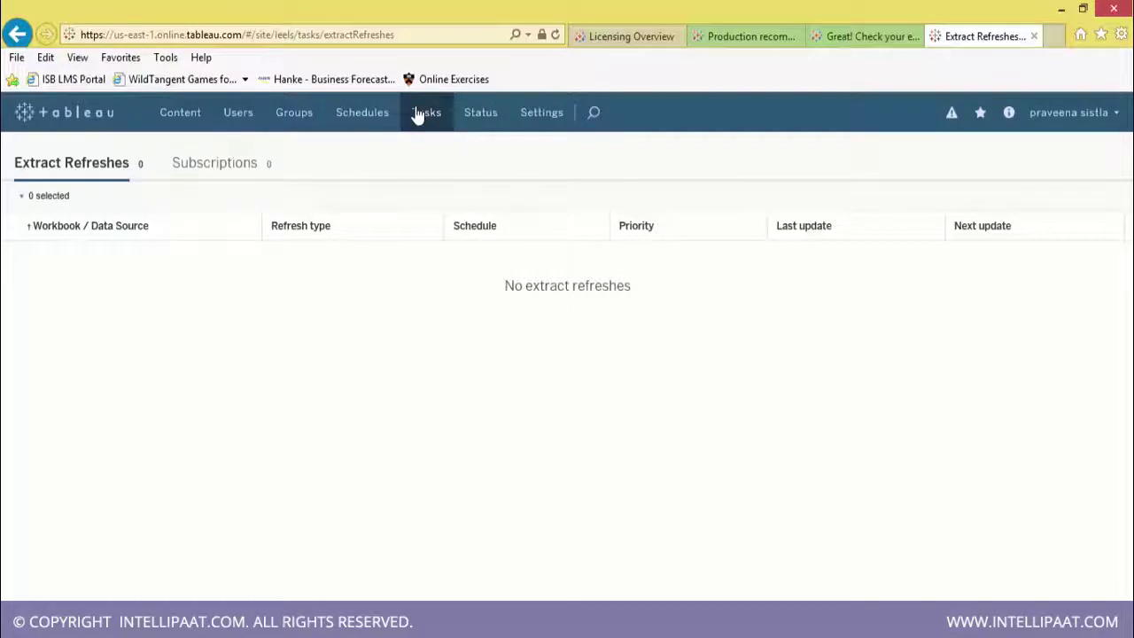
left_click(464, 119)
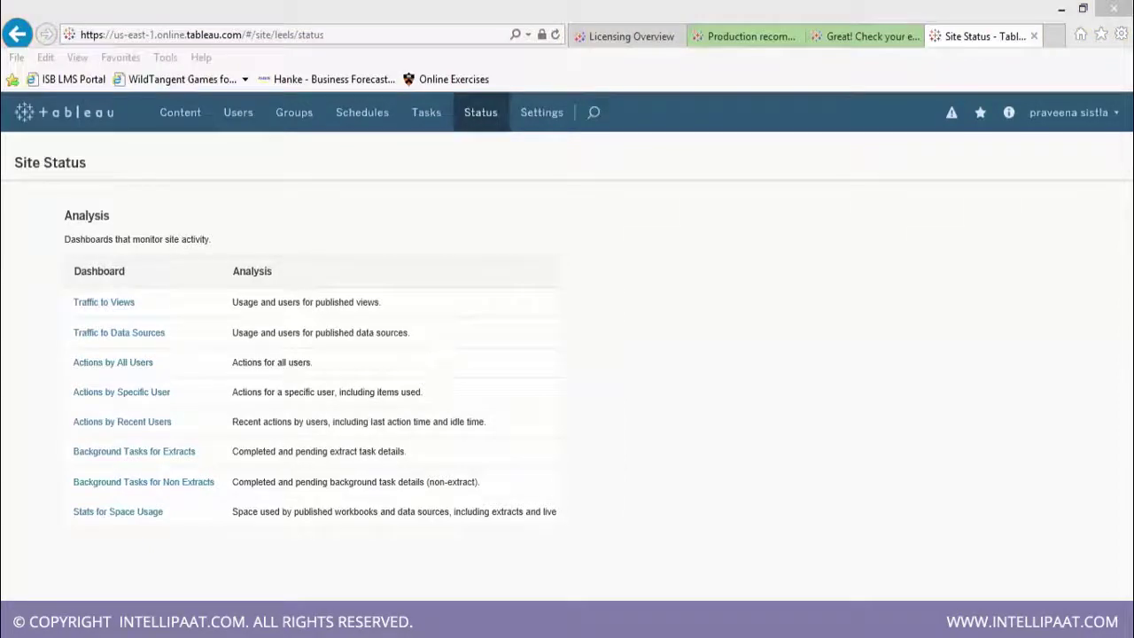
left_click(946, 283)
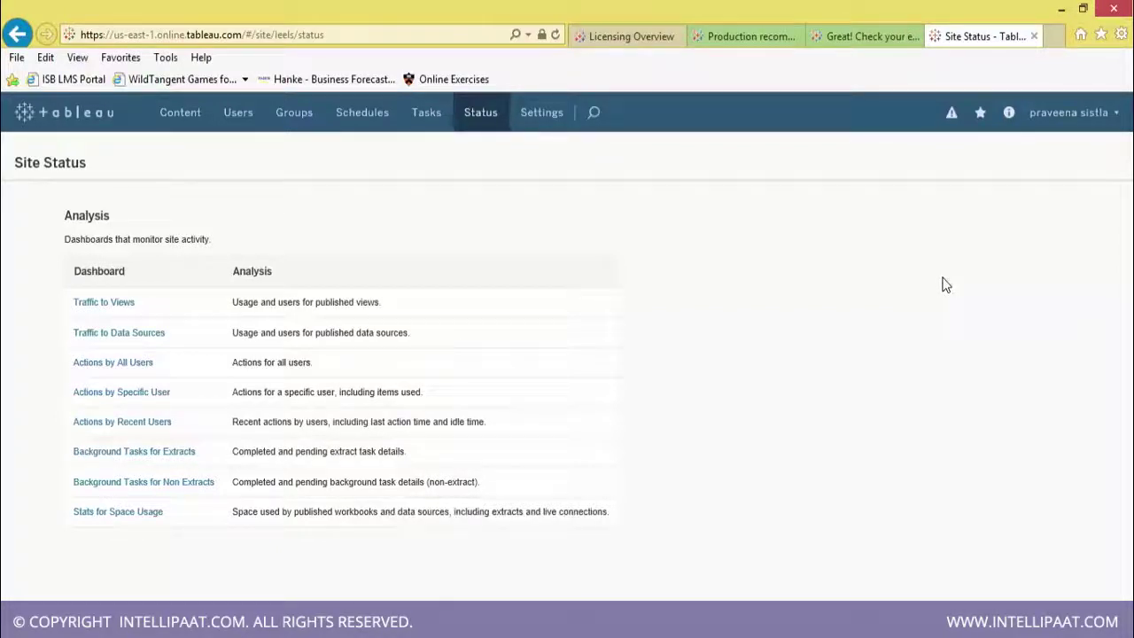
left_click(529, 122)
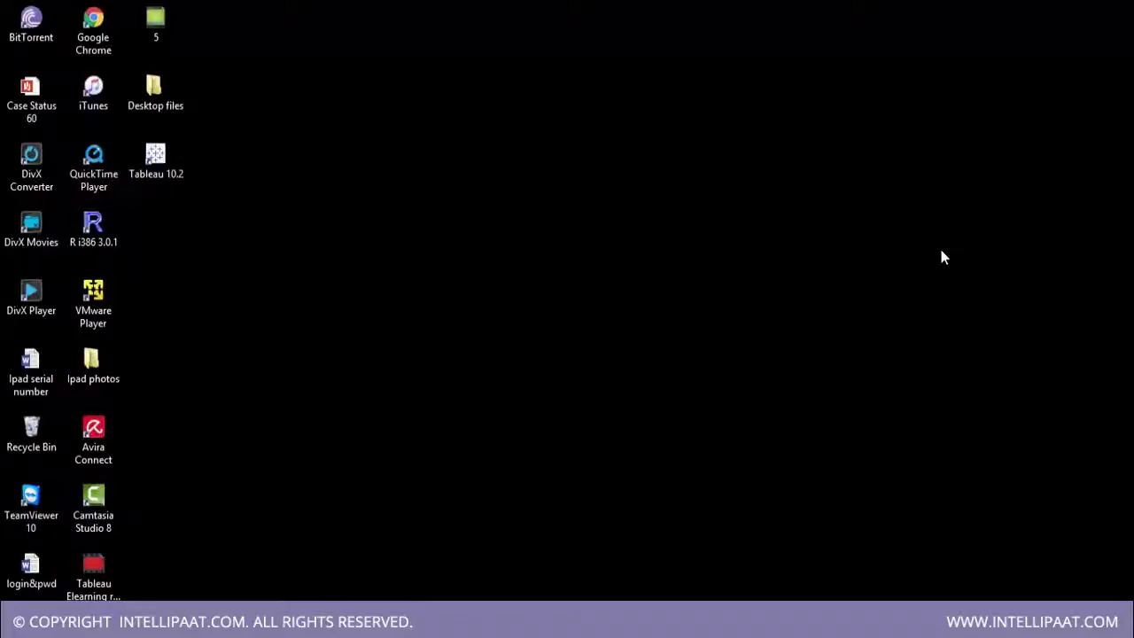
Launch Tableau 10.2 from the desktop and look over its server connectors and other file options without opening a file
double_click(159, 153)
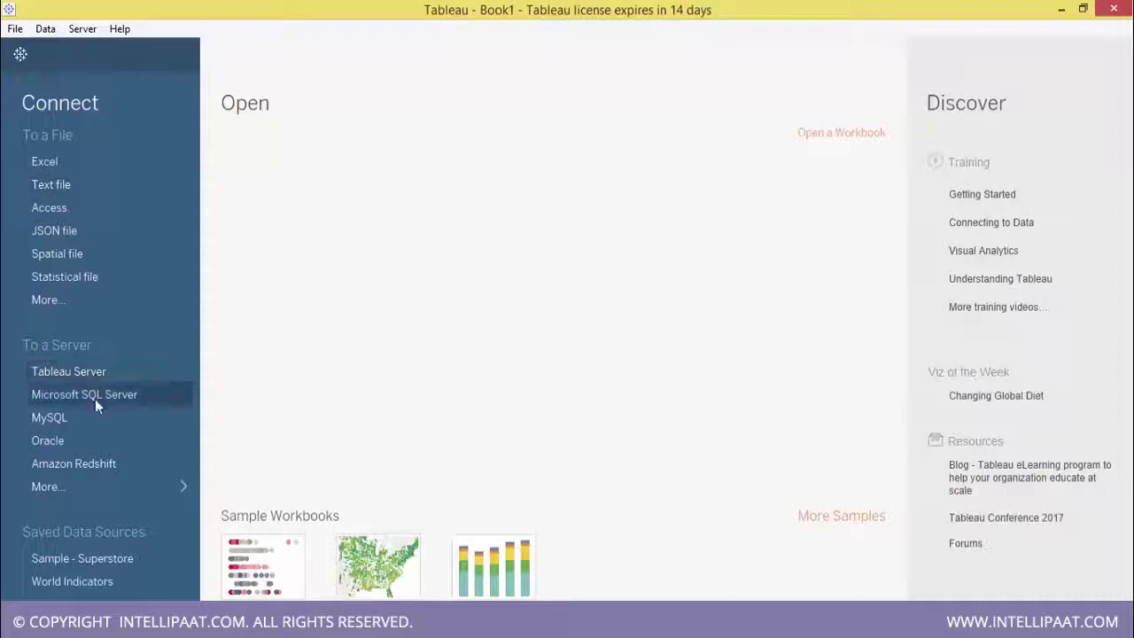
left_click(104, 483)
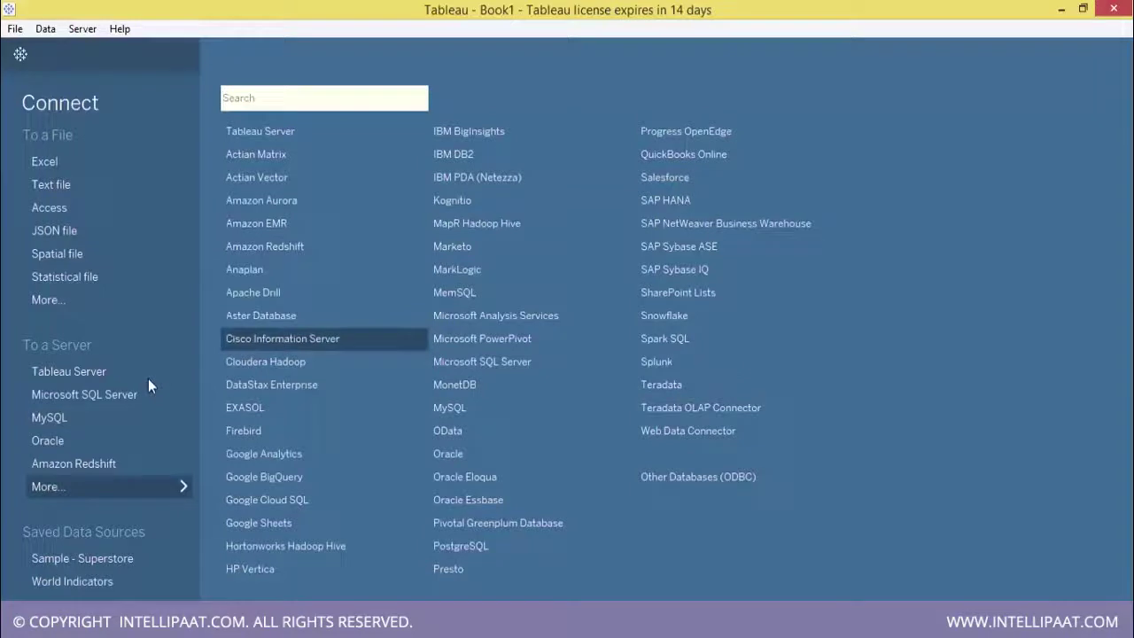
left_click(67, 303)
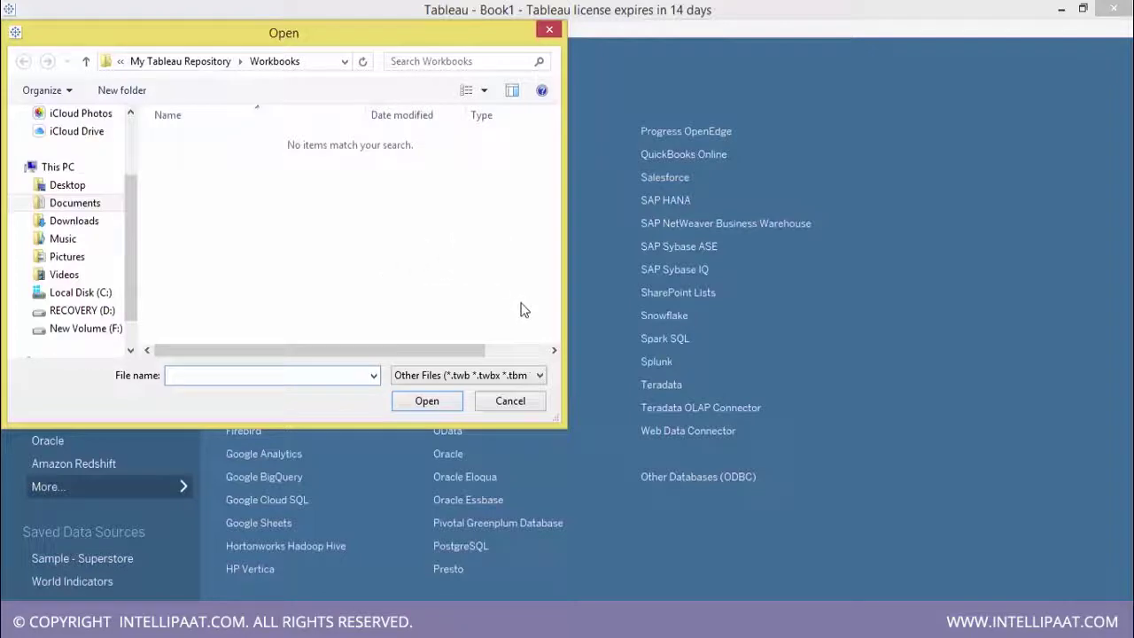
left_click(518, 403)
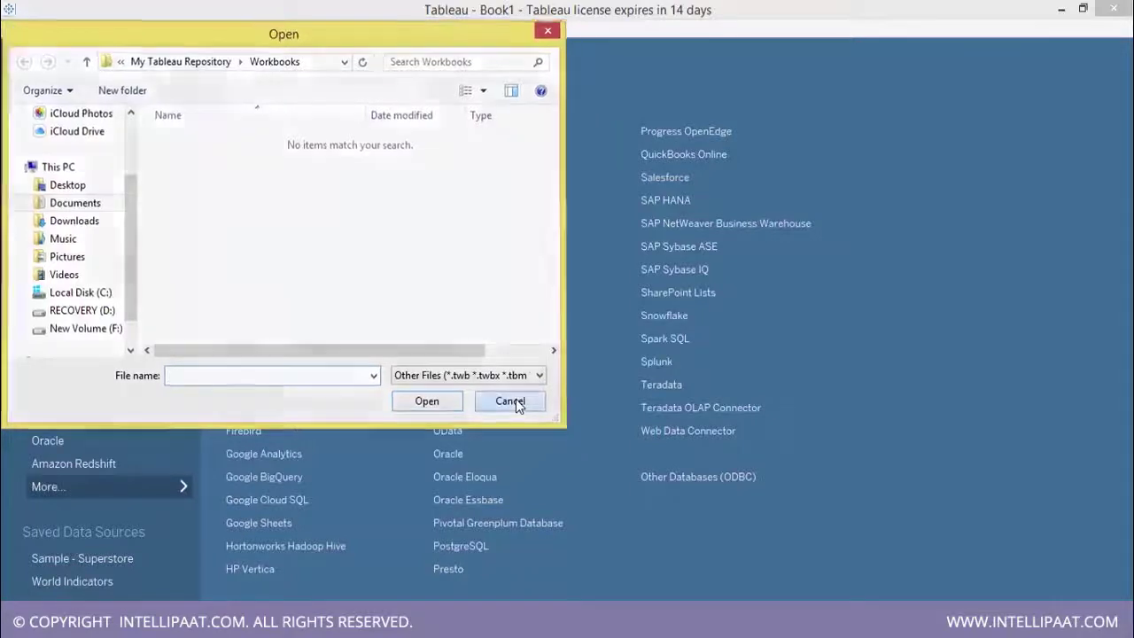
Connect to the saved Sample - Superstore data source, show its data source page and dismiss the worksheet tip
left_click(107, 554)
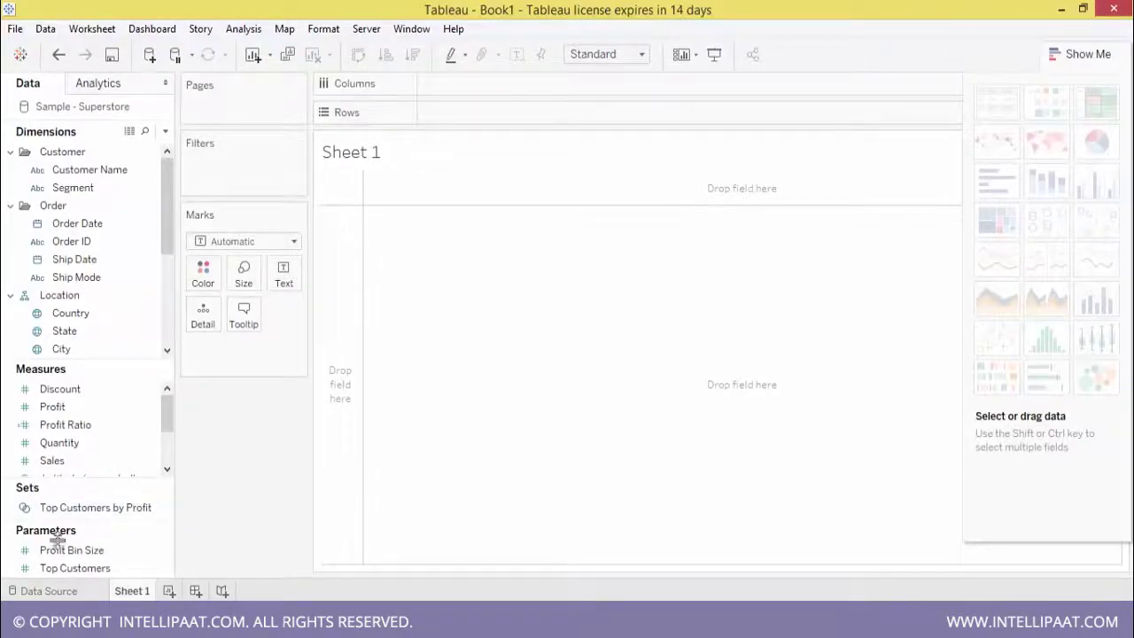
left_click(49, 591)
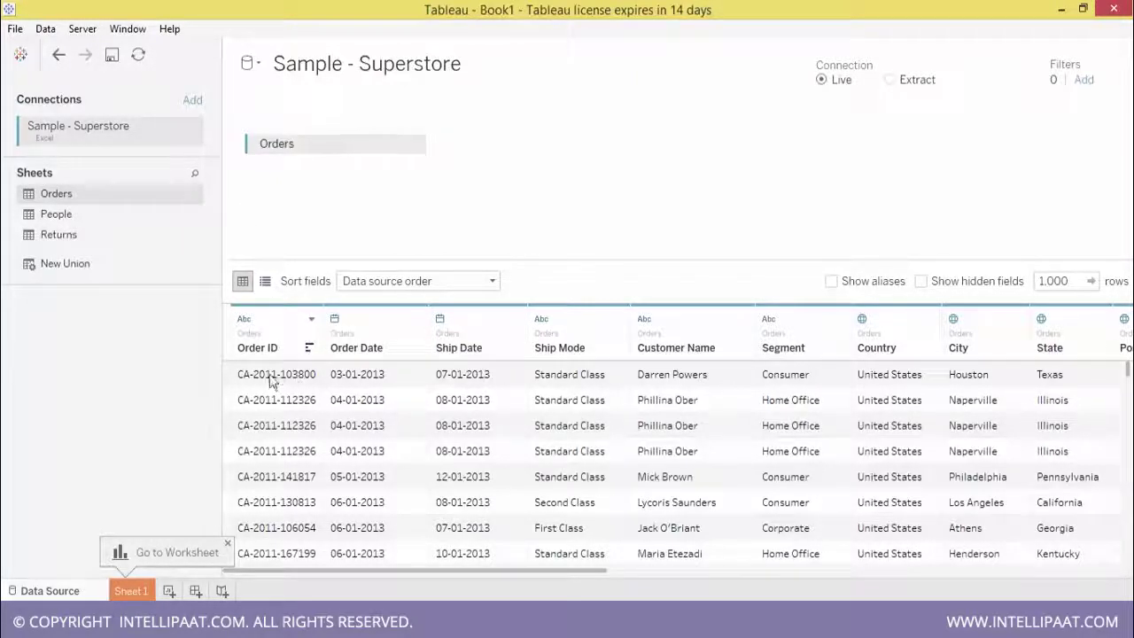
left_click(228, 543)
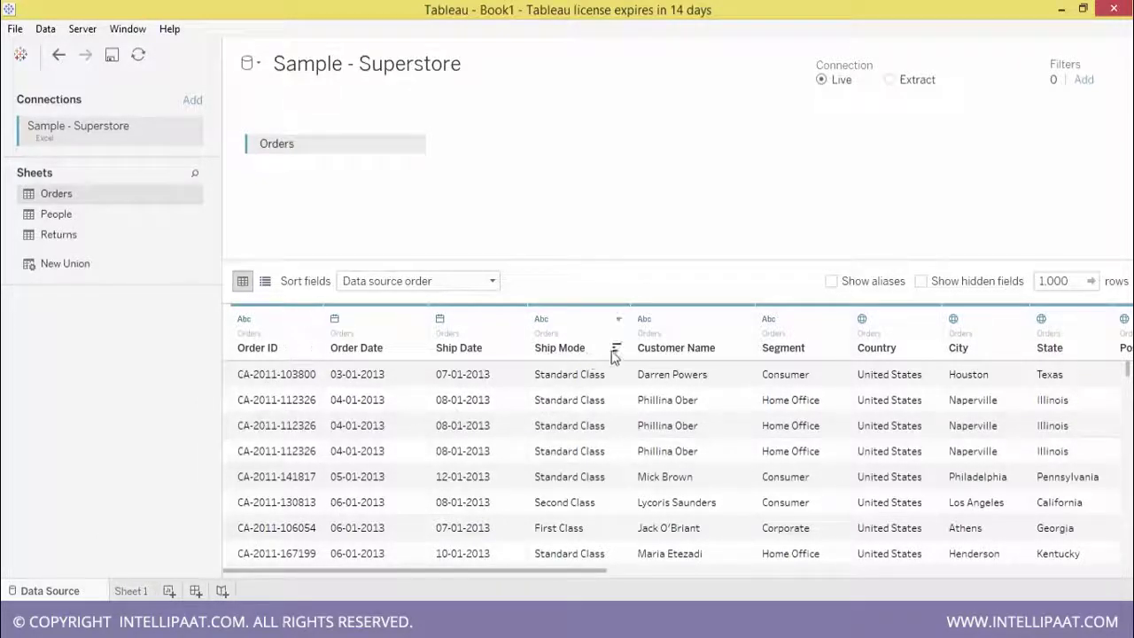
Examine the Orders table's columns in the data grid from Order ID through Profit (bin)
mouse_move(574, 576)
left_mouse_down()
mouse_move(1106, 542)
mouse_move(1127, 518)
mouse_move(1013, 553)
mouse_move(584, 581)
left_mouse_up()
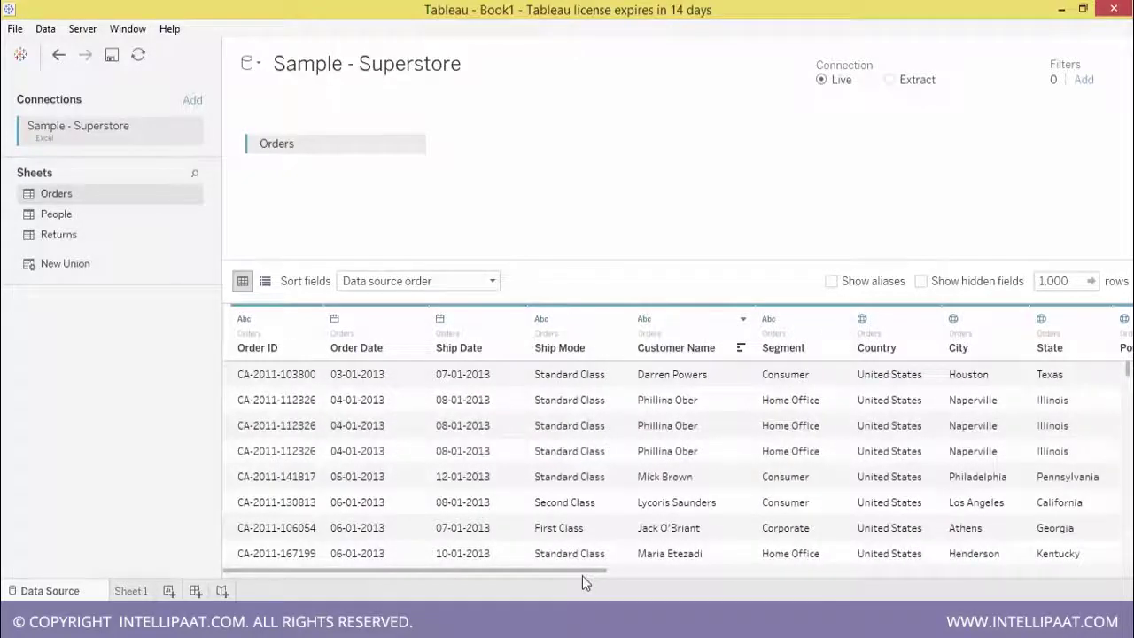
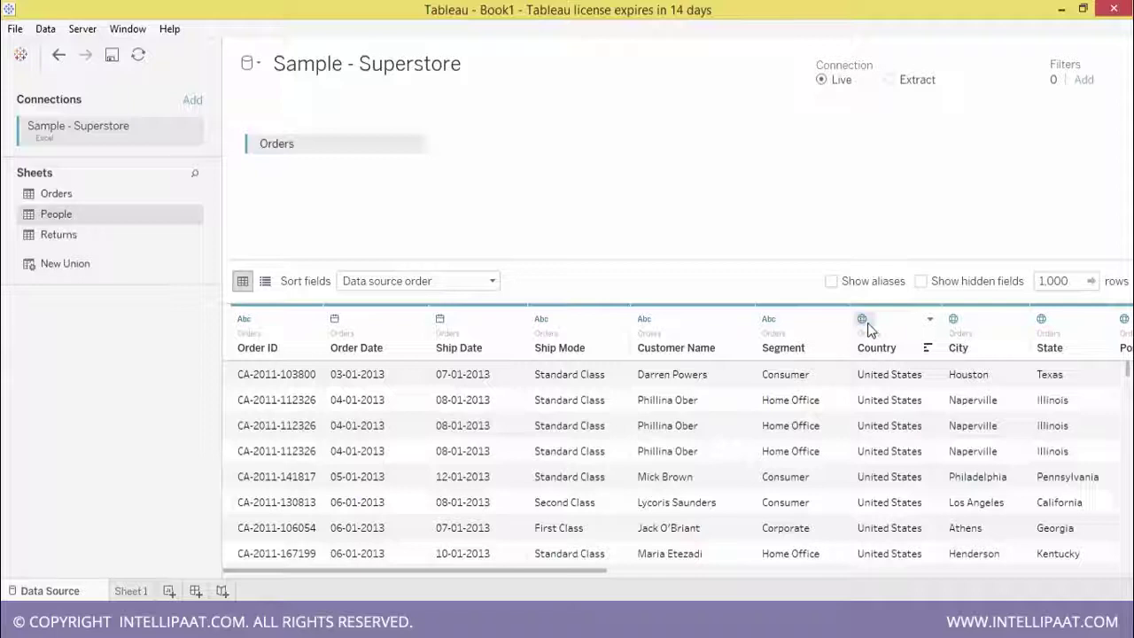
scroll(651, 566, "right", 3)
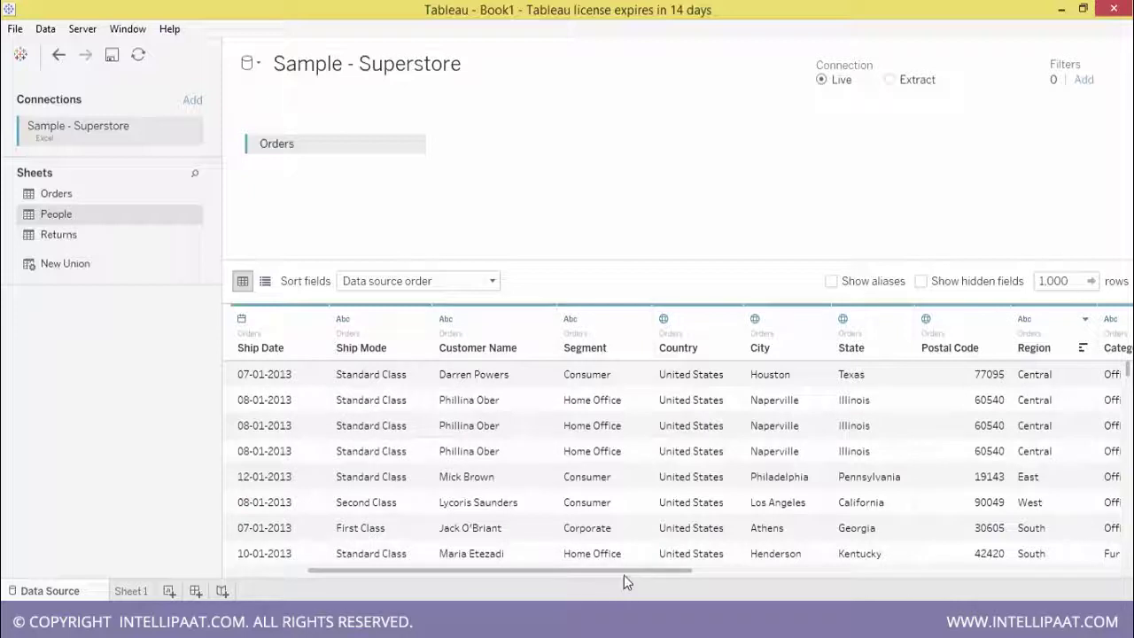
left_click_drag(626, 572, 857, 564)
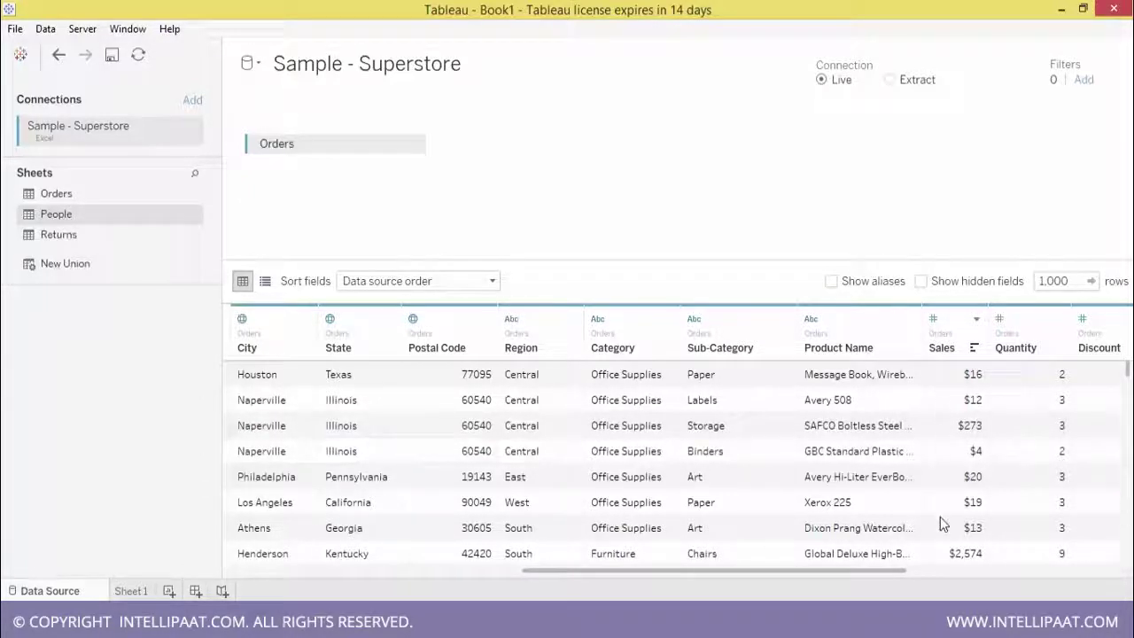
left_click_drag(888, 573, 1029, 572)
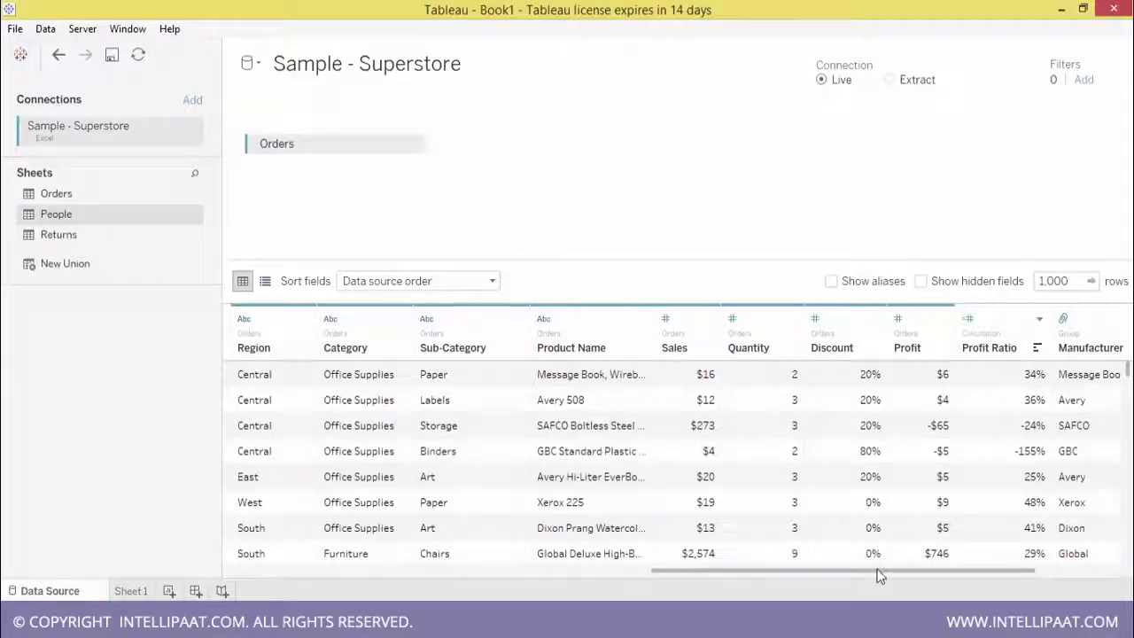
left_click_drag(878, 576, 959, 577)
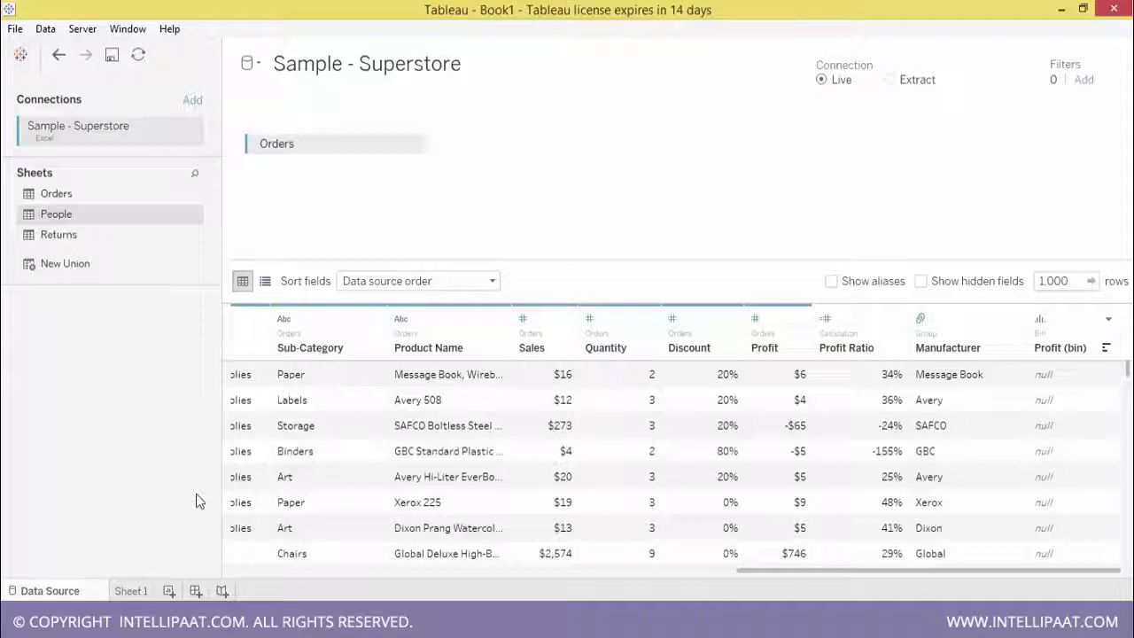
Return to the Sheet 1 worksheet to view the Sample - Superstore dimensions and measures
left_click(133, 591)
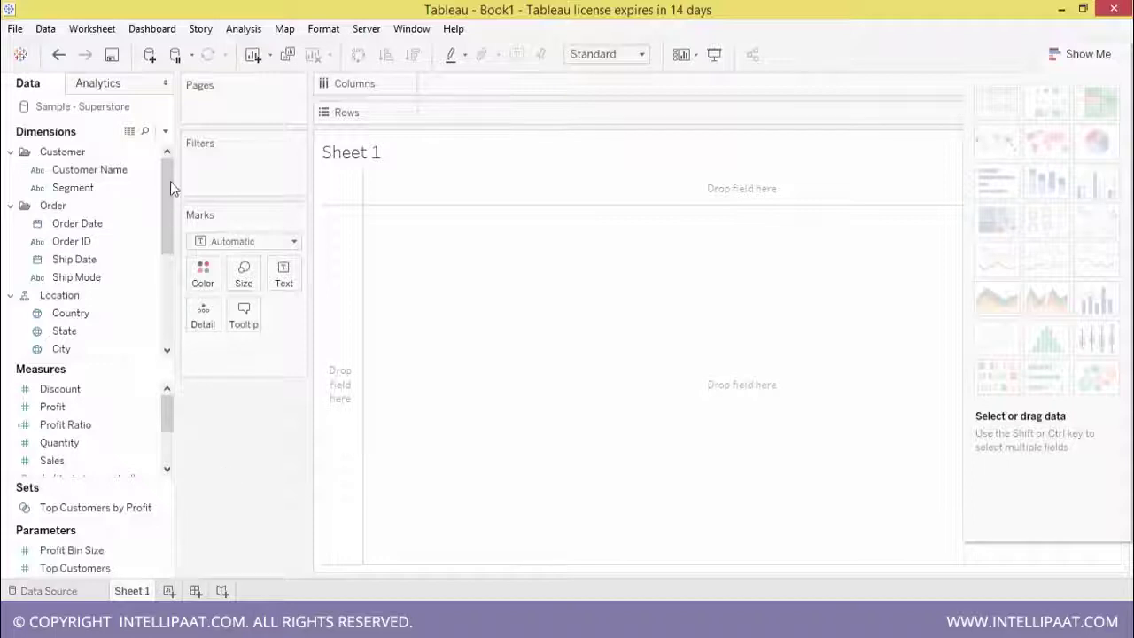
mouse_move(171, 163)
left_mouse_down()
mouse_move(159, 289)
mouse_move(177, 163)
left_mouse_up()
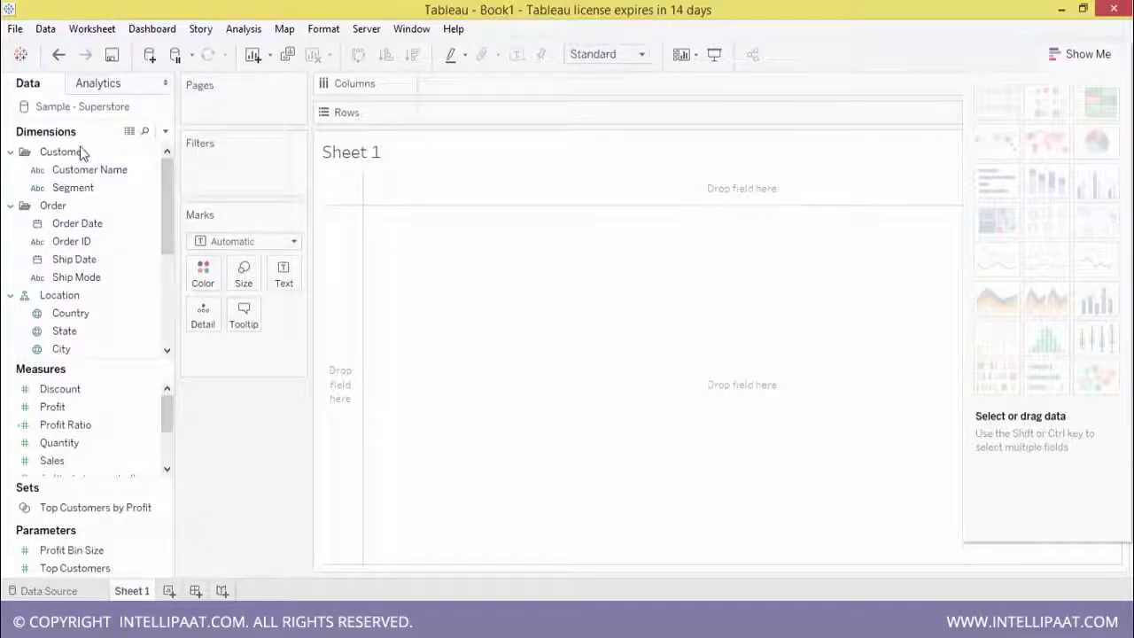